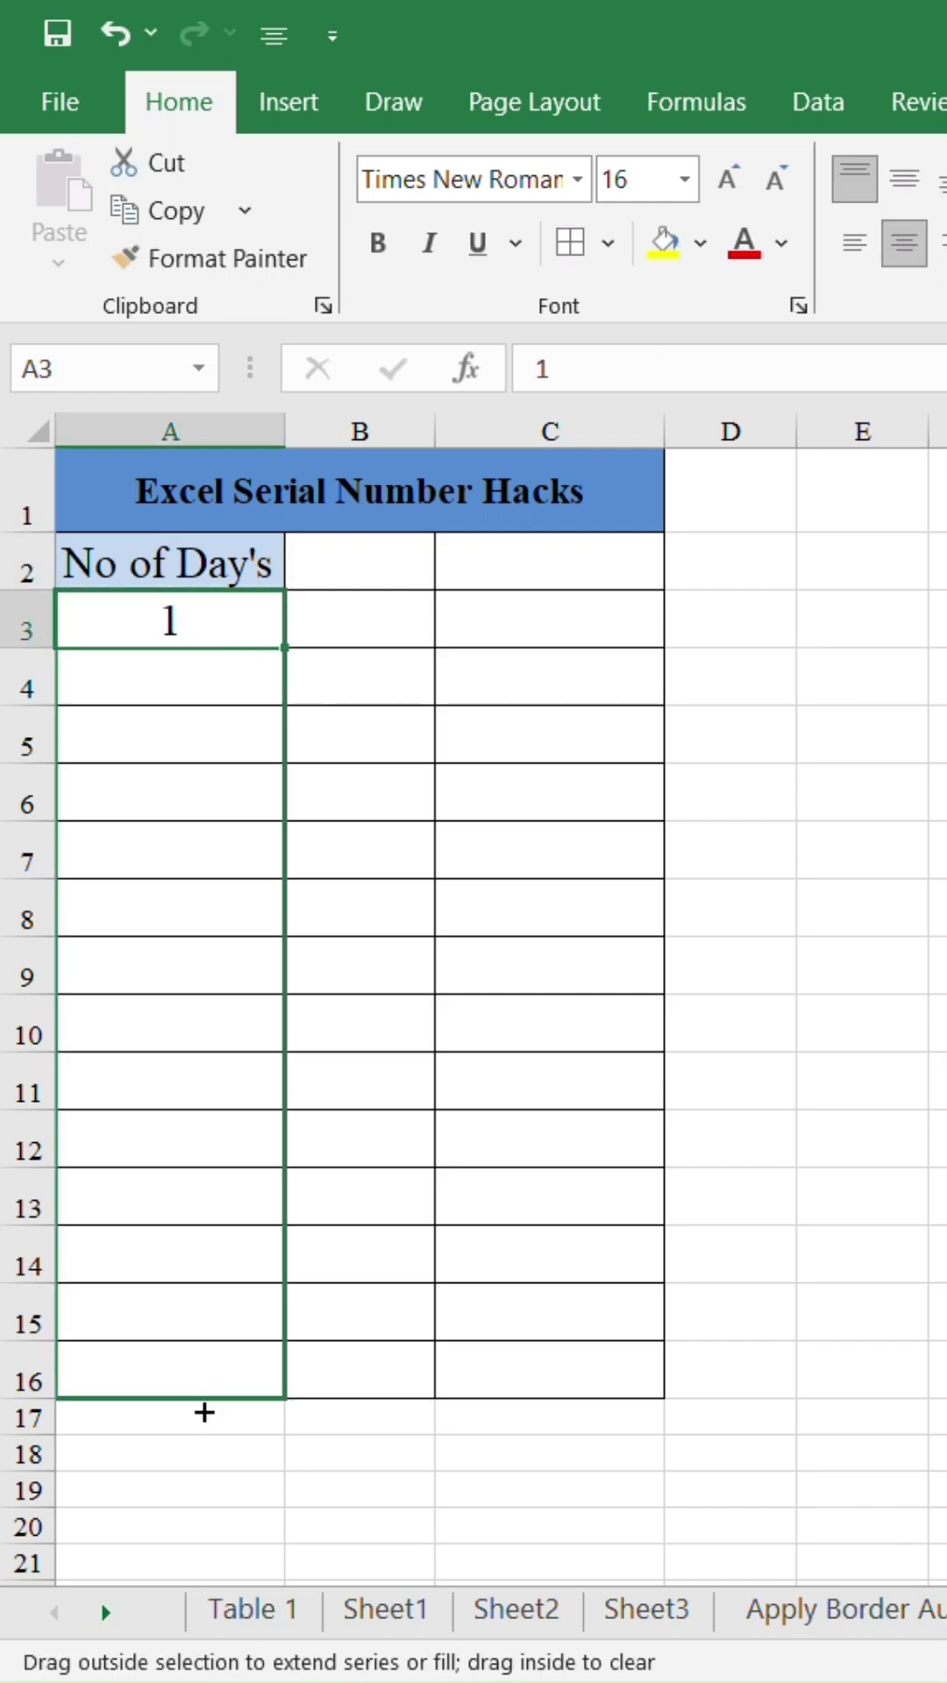
- Demonstrate the fill by turning copied 1s into a 1–14 series and extending Day1 to row 16
{"action": "left_click", "coordinate": [308, 1419]}
{"action": "left_click", "coordinate": [429, 1244]}
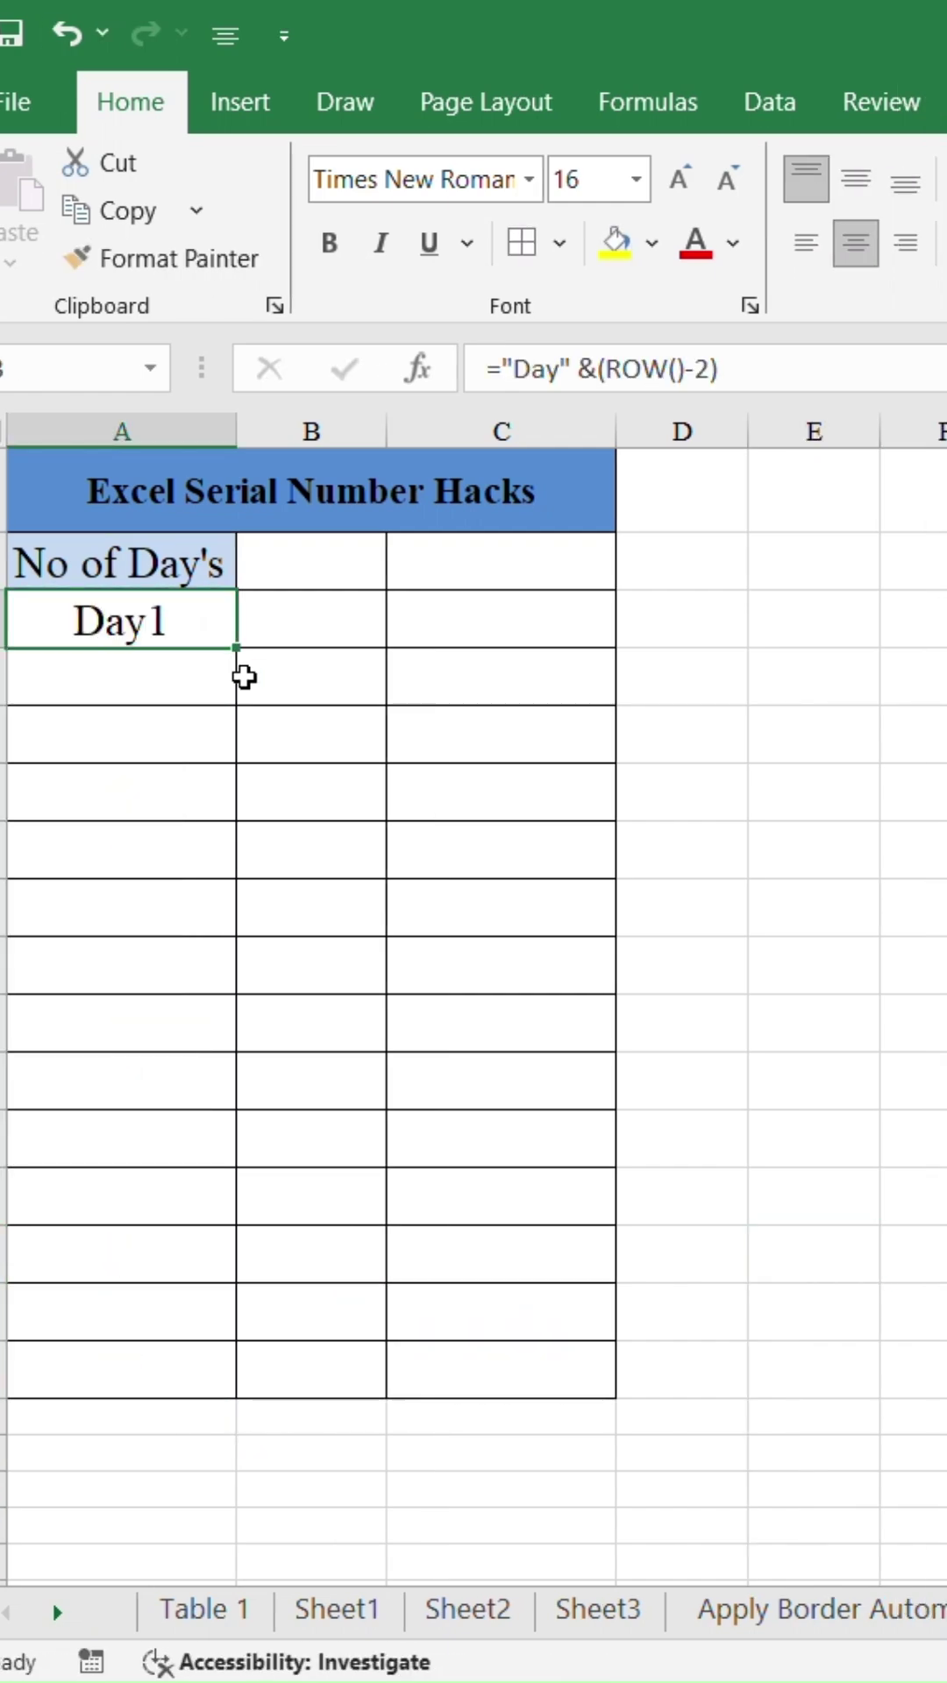
{"action": "left_click_drag", "start_coordinate": [242, 644], "coordinate": [237, 1396]}
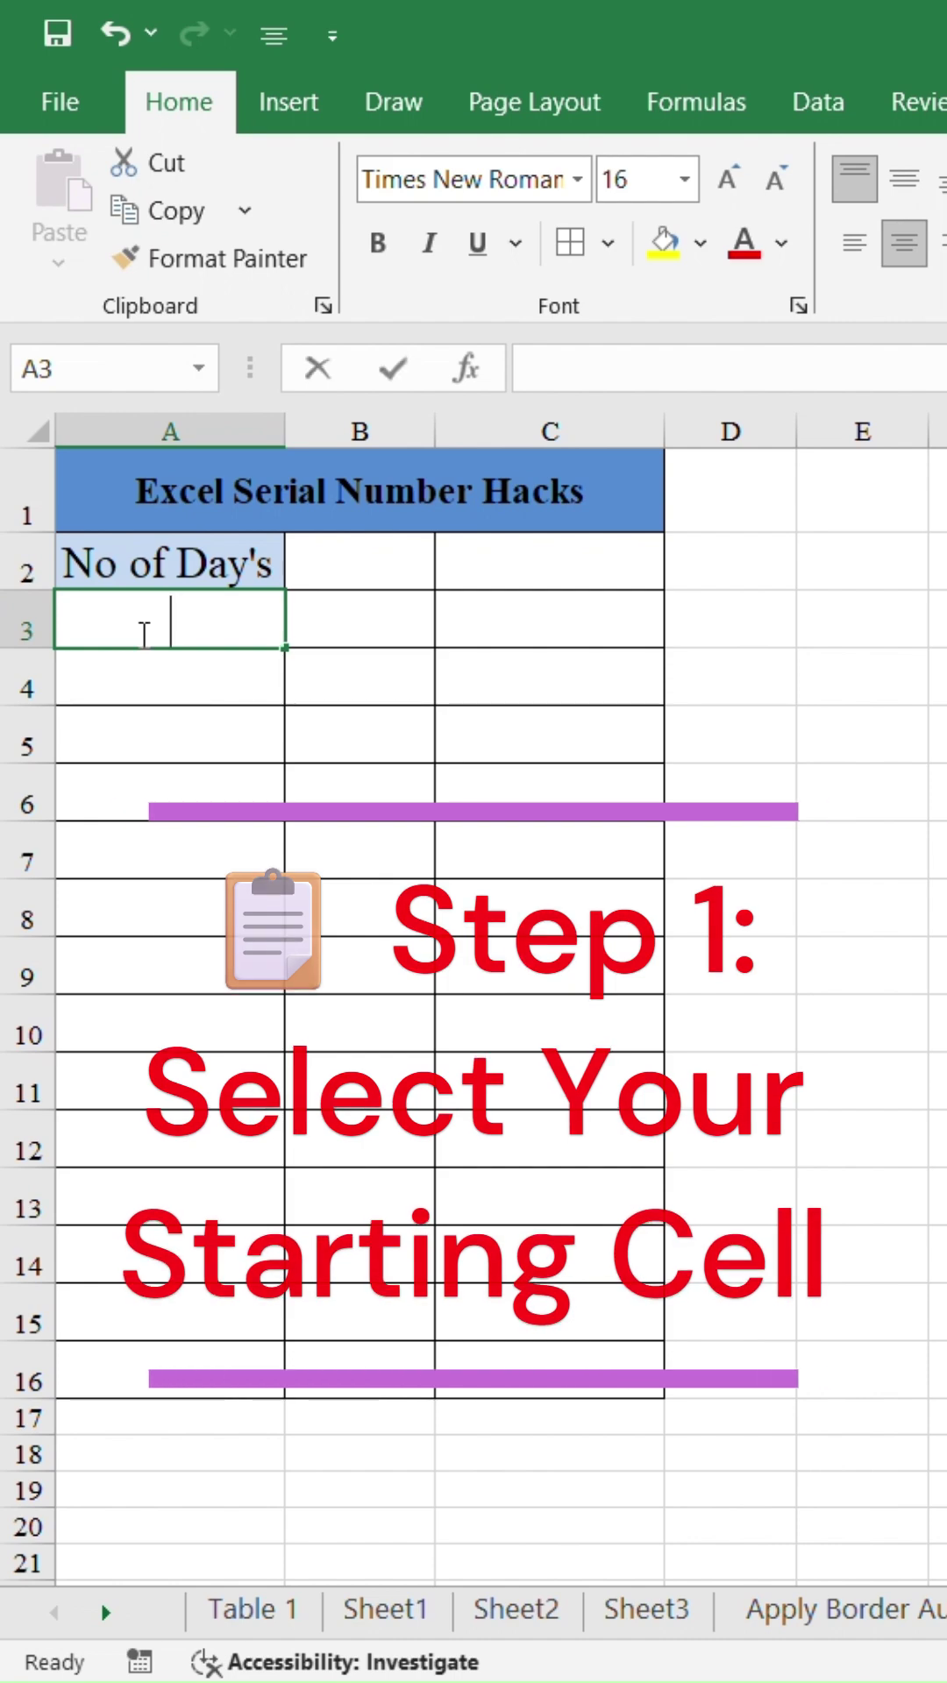
{"action": "type", "text": "=\"Da"}
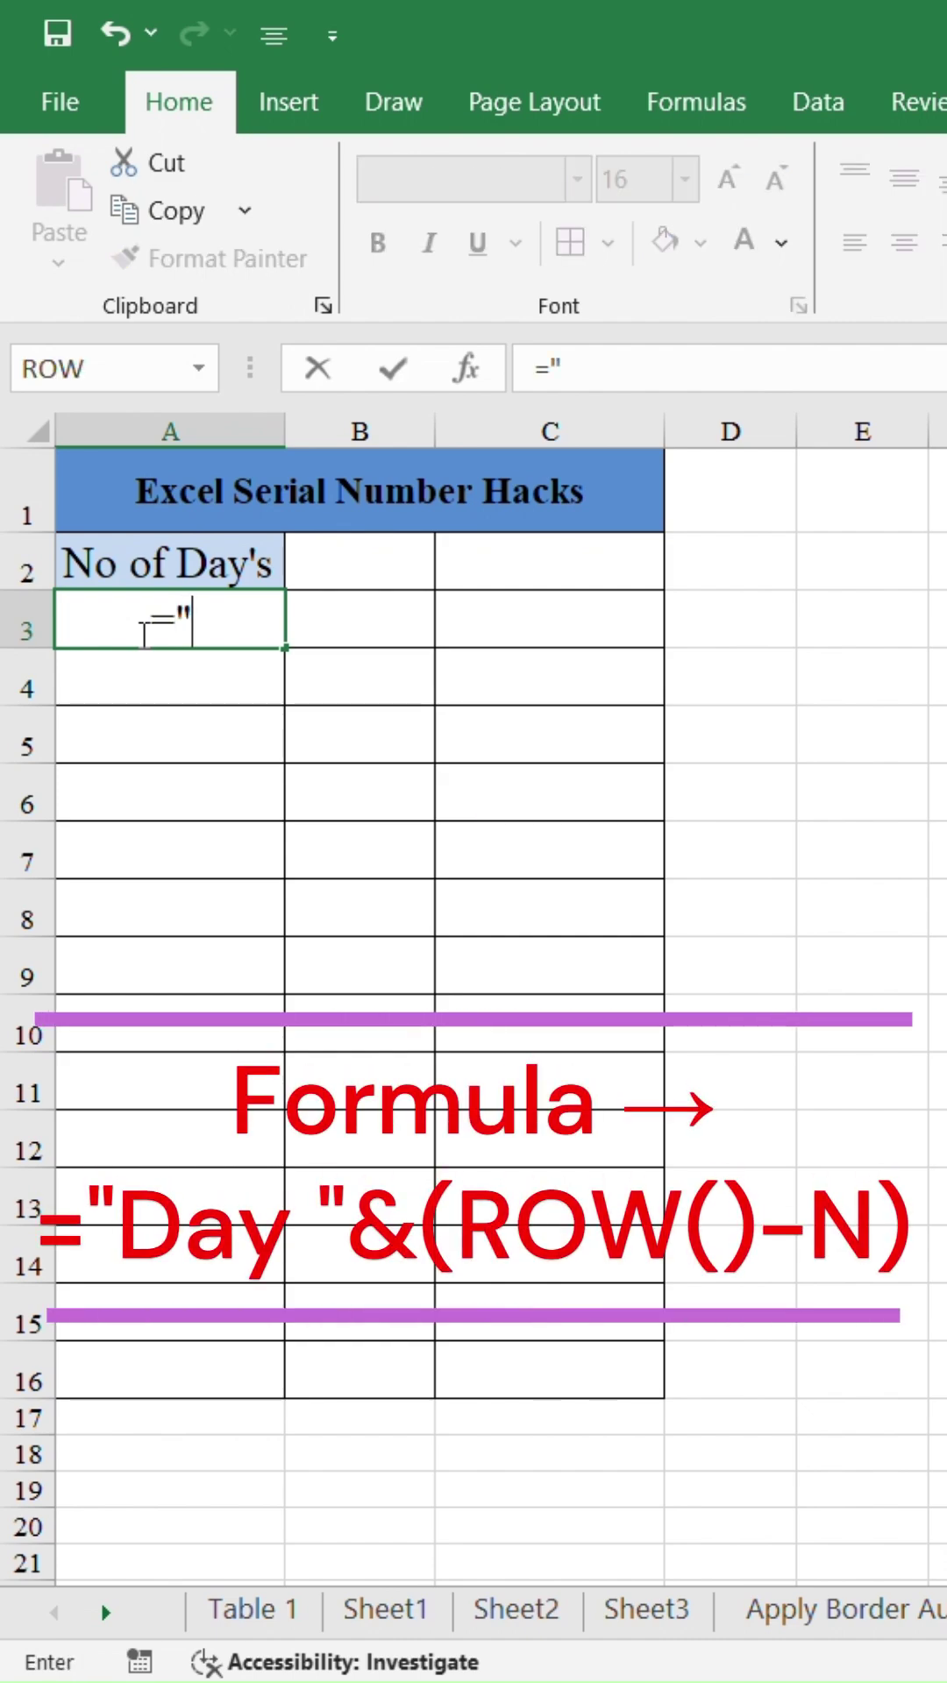
{"action": "type", "text": "Y"}
- Fix the miscapitalised letter while entering ="Day"&(ROW()-2) in A3
{"action": "key", "text": "BackSpace"}
{"action": "type", "text": "y"}
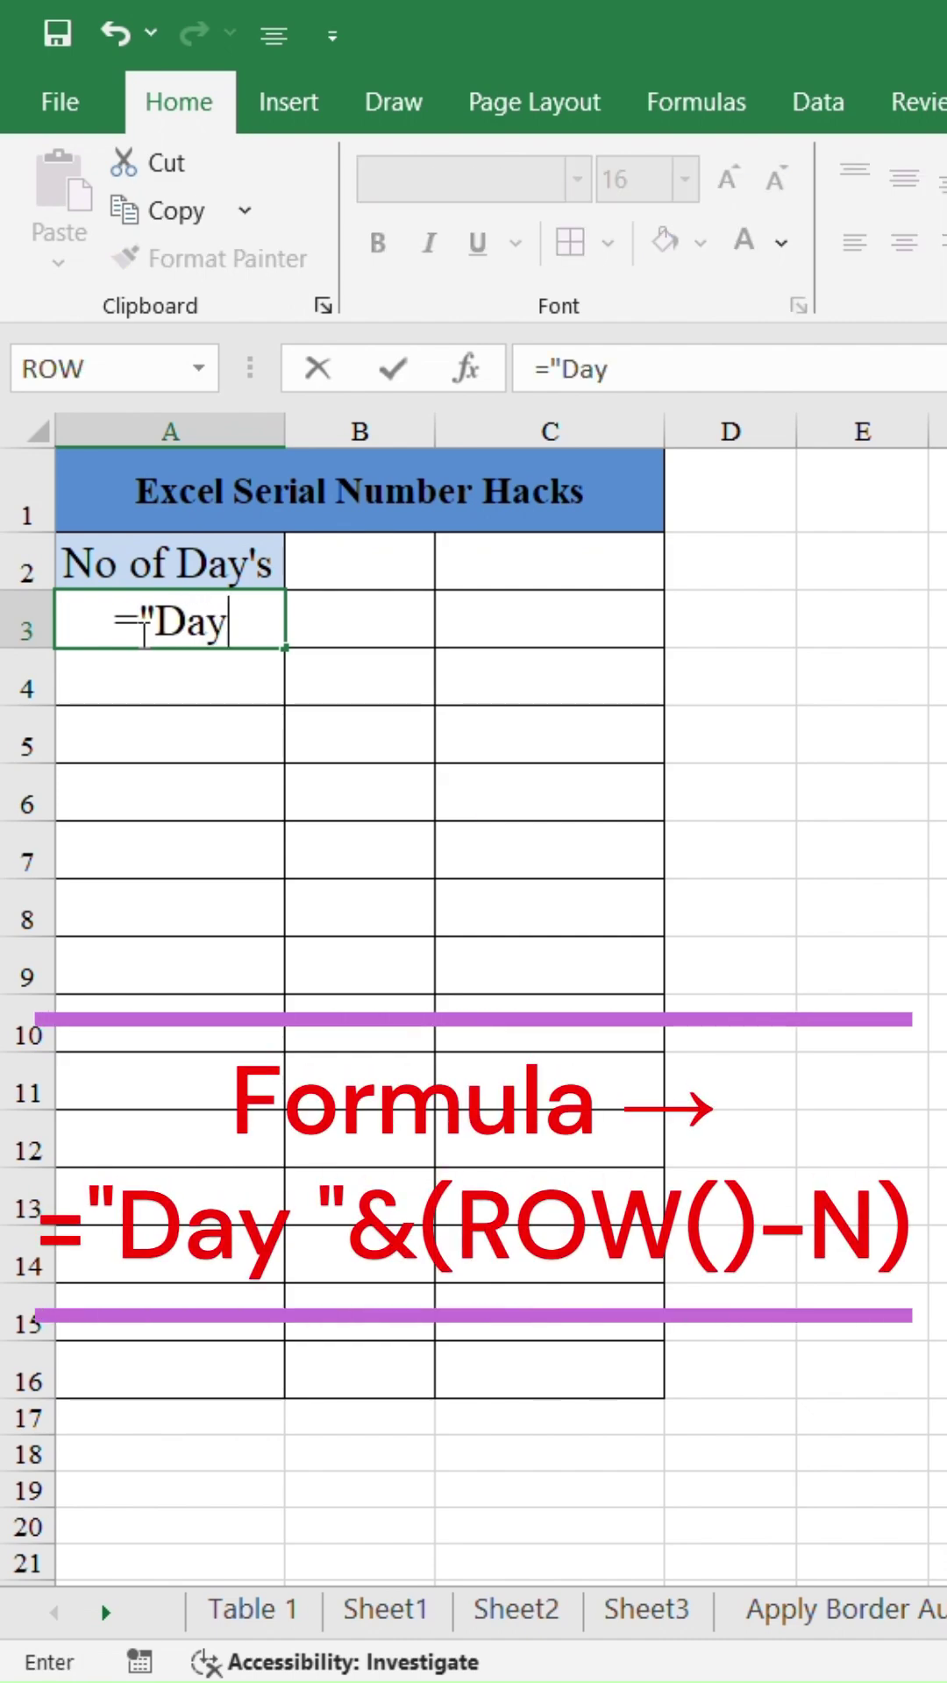
{"action": "type", "text": "\" &"}
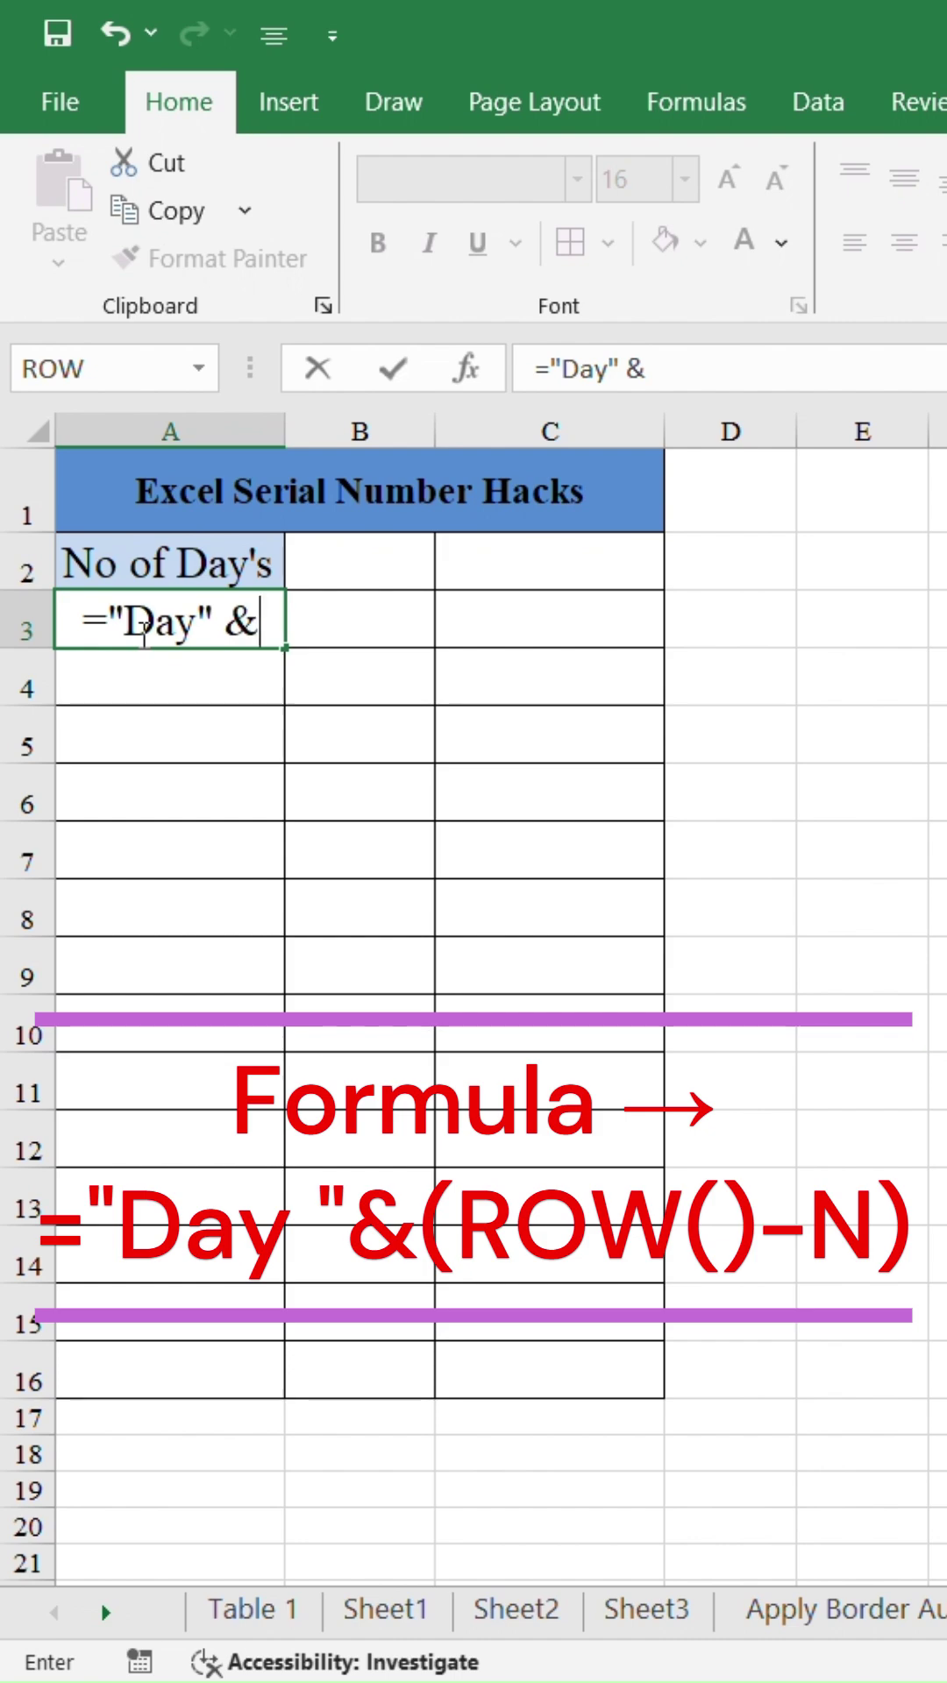
{"action": "type", "text": "(row"}
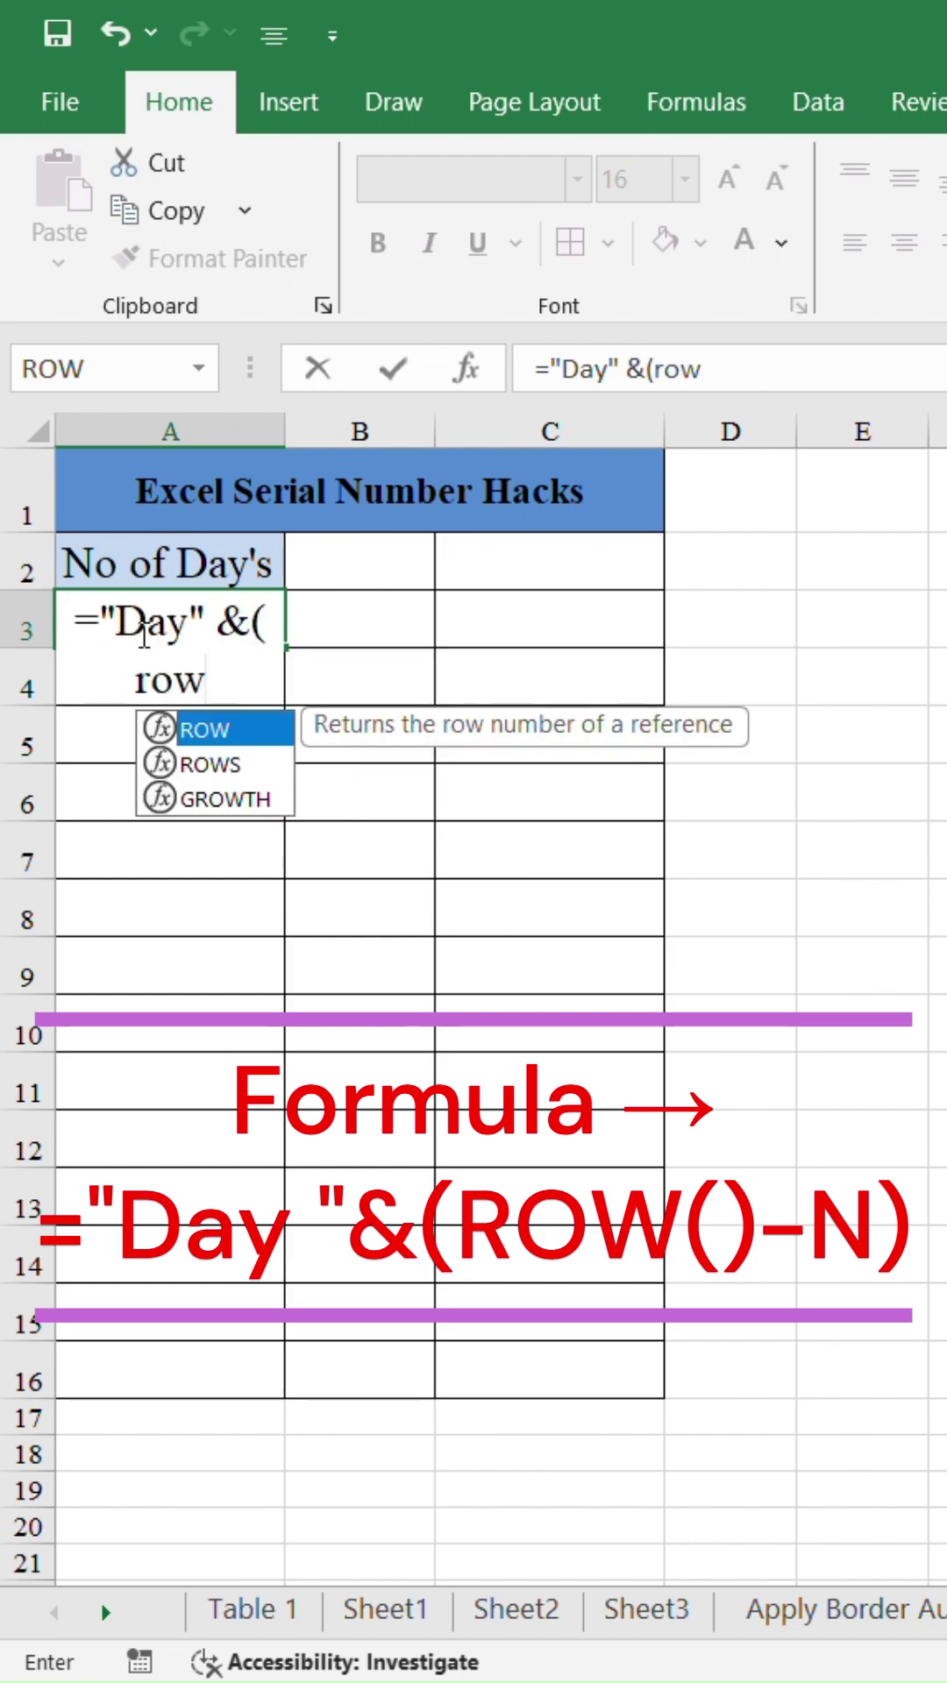
{"action": "type", "text": "()-"}
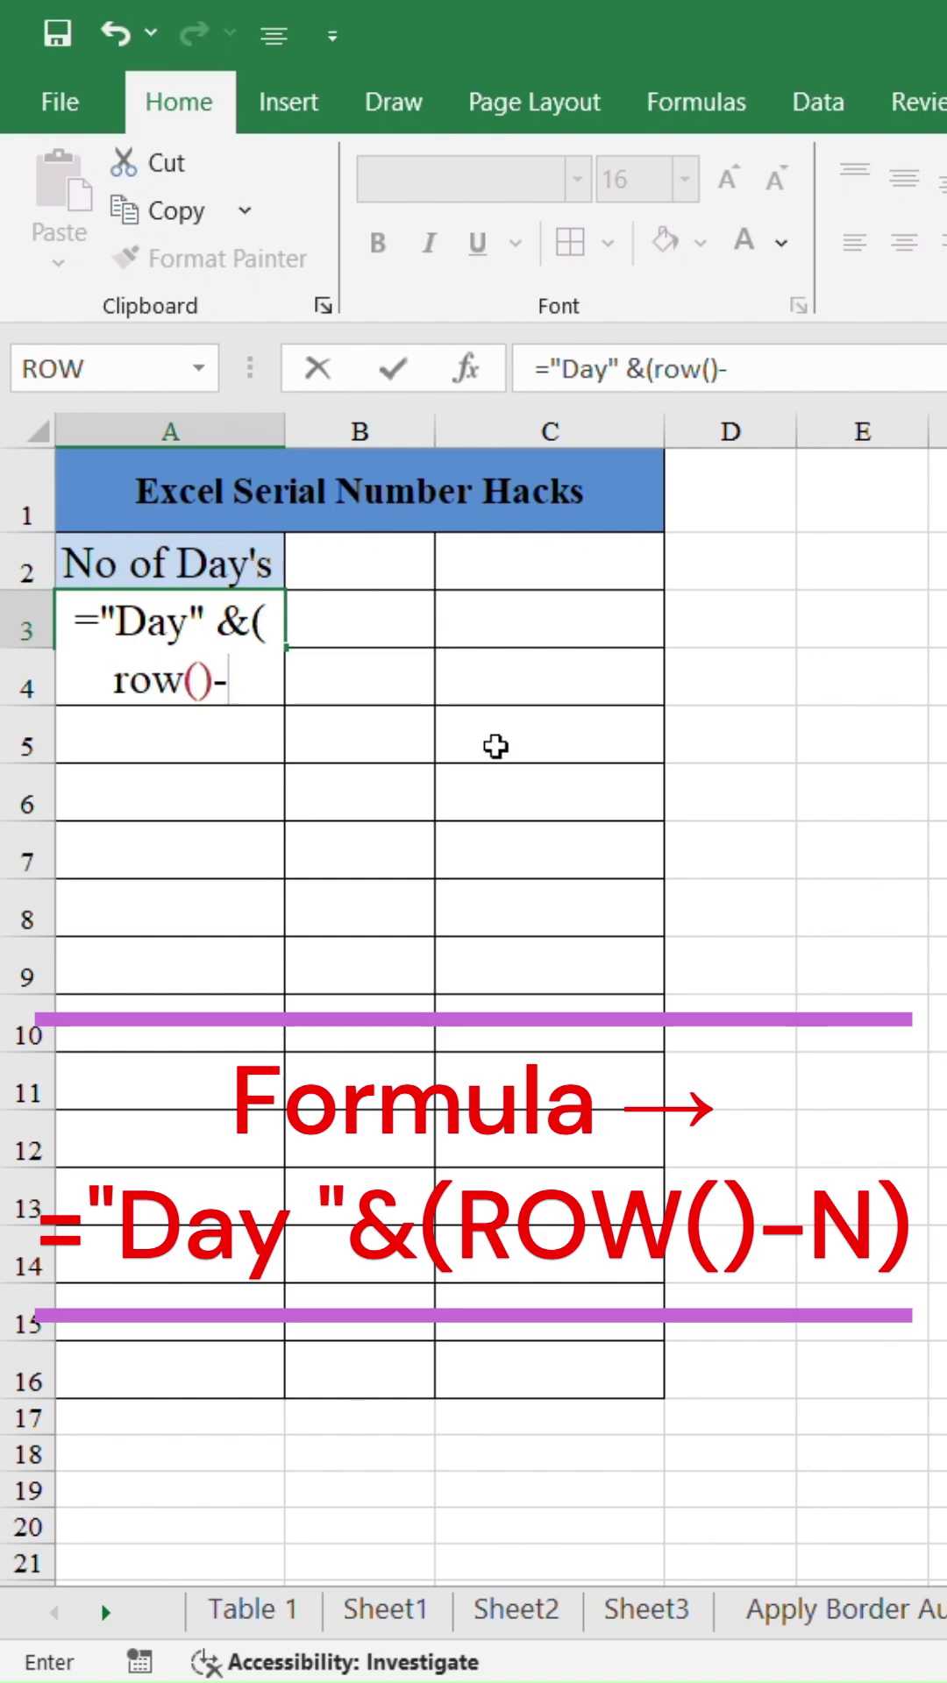
{"action": "type", "text": "2)"}
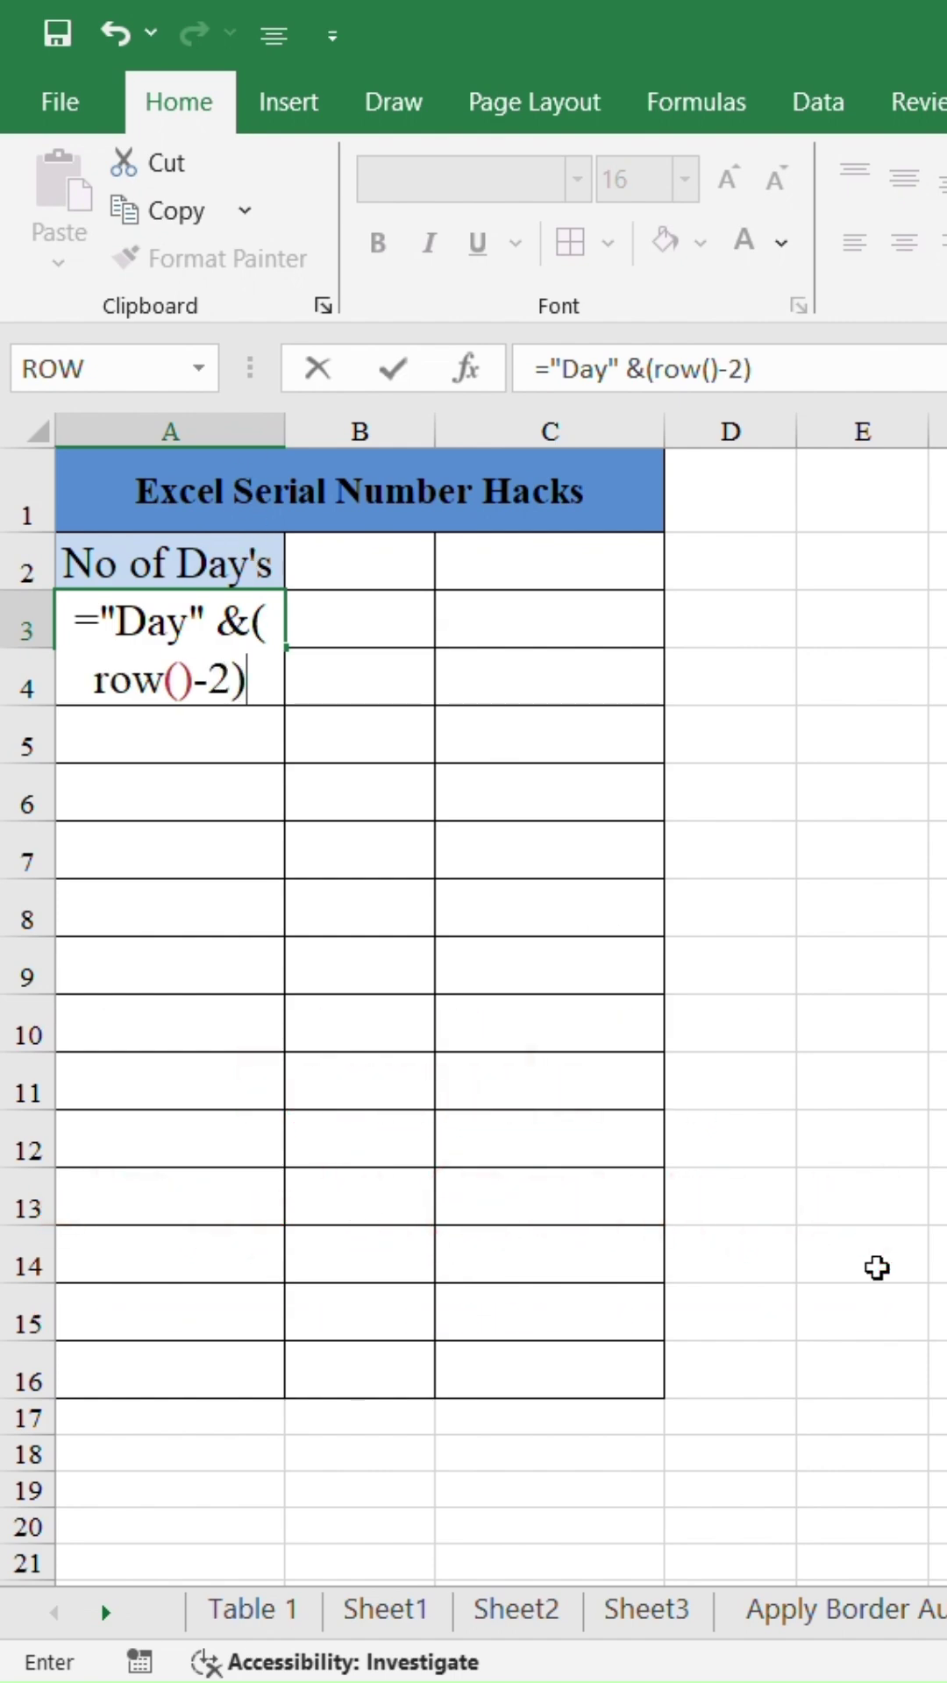
- Confirm A3's Day formula and fill it down to A16 as Day1–Day14
{"action": "key", "text": "Return"}
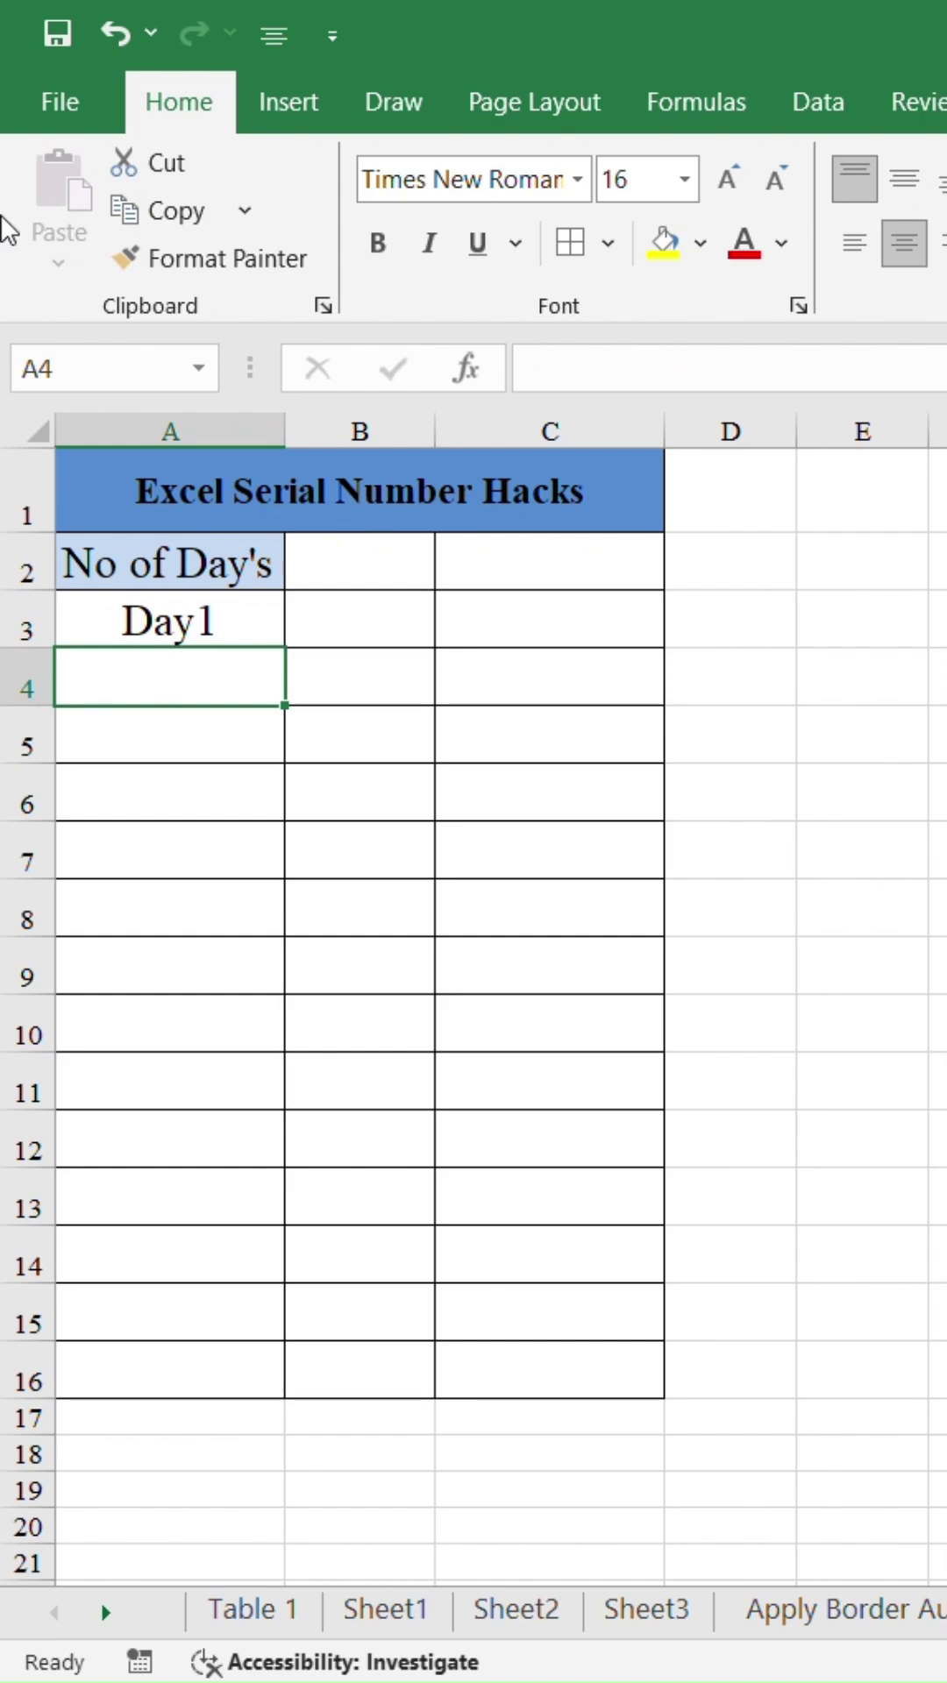
{"action": "left_click", "coordinate": [265, 628]}
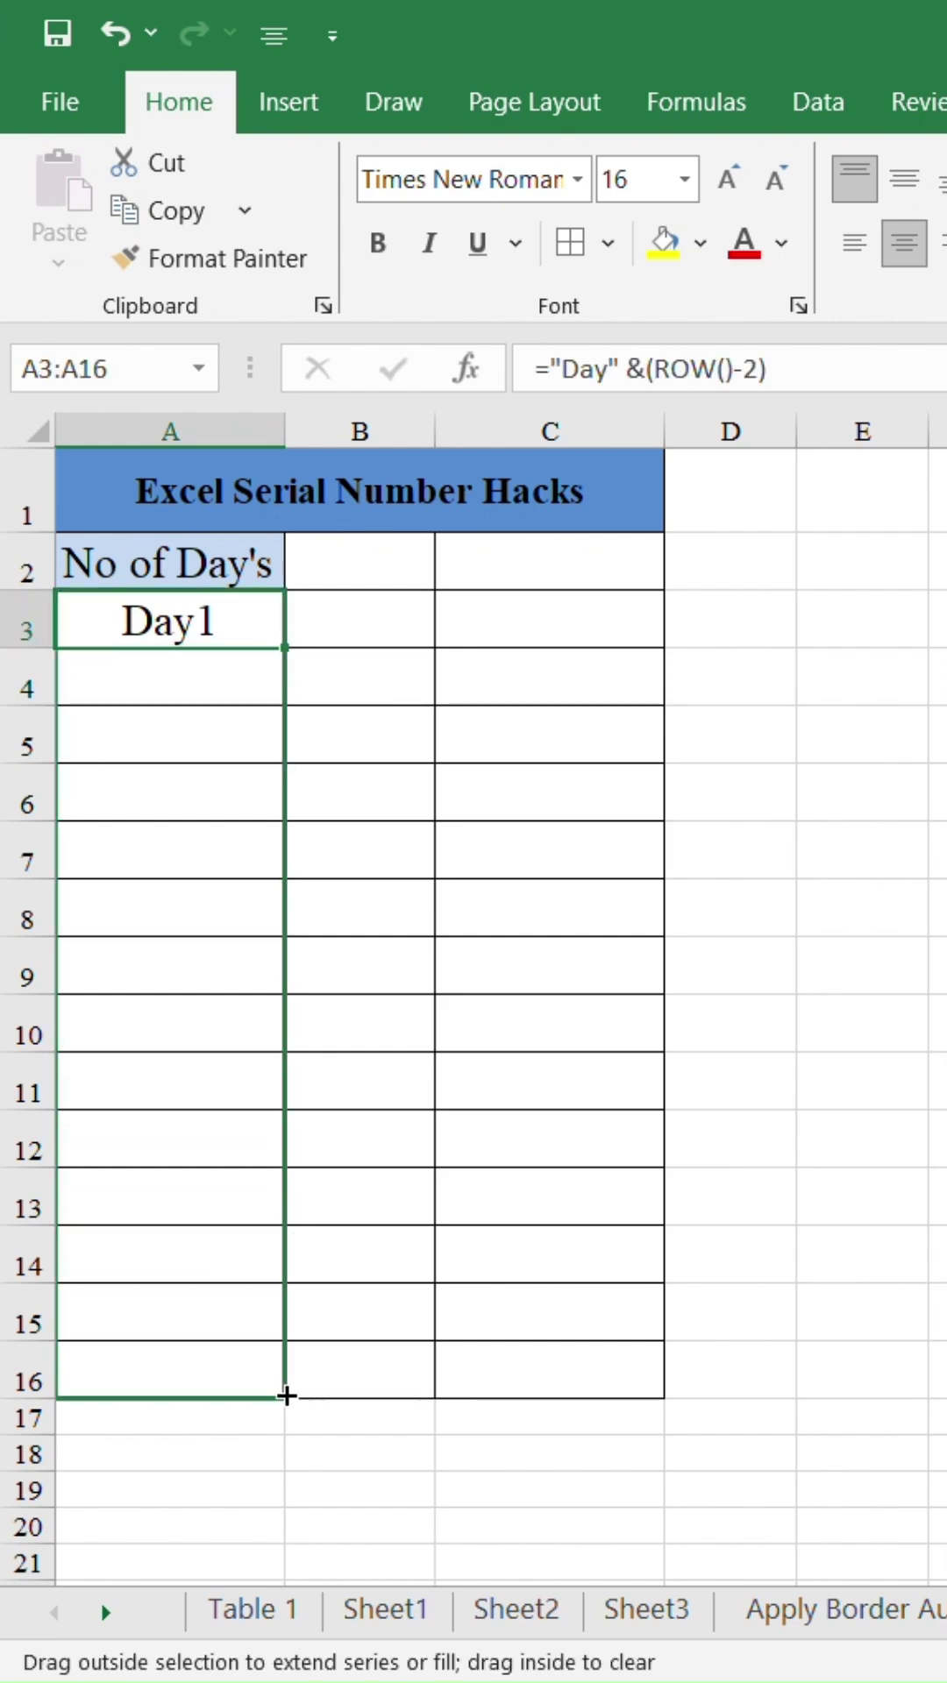
{"action": "left_click_drag", "start_coordinate": [290, 645], "coordinate": [285, 1398]}
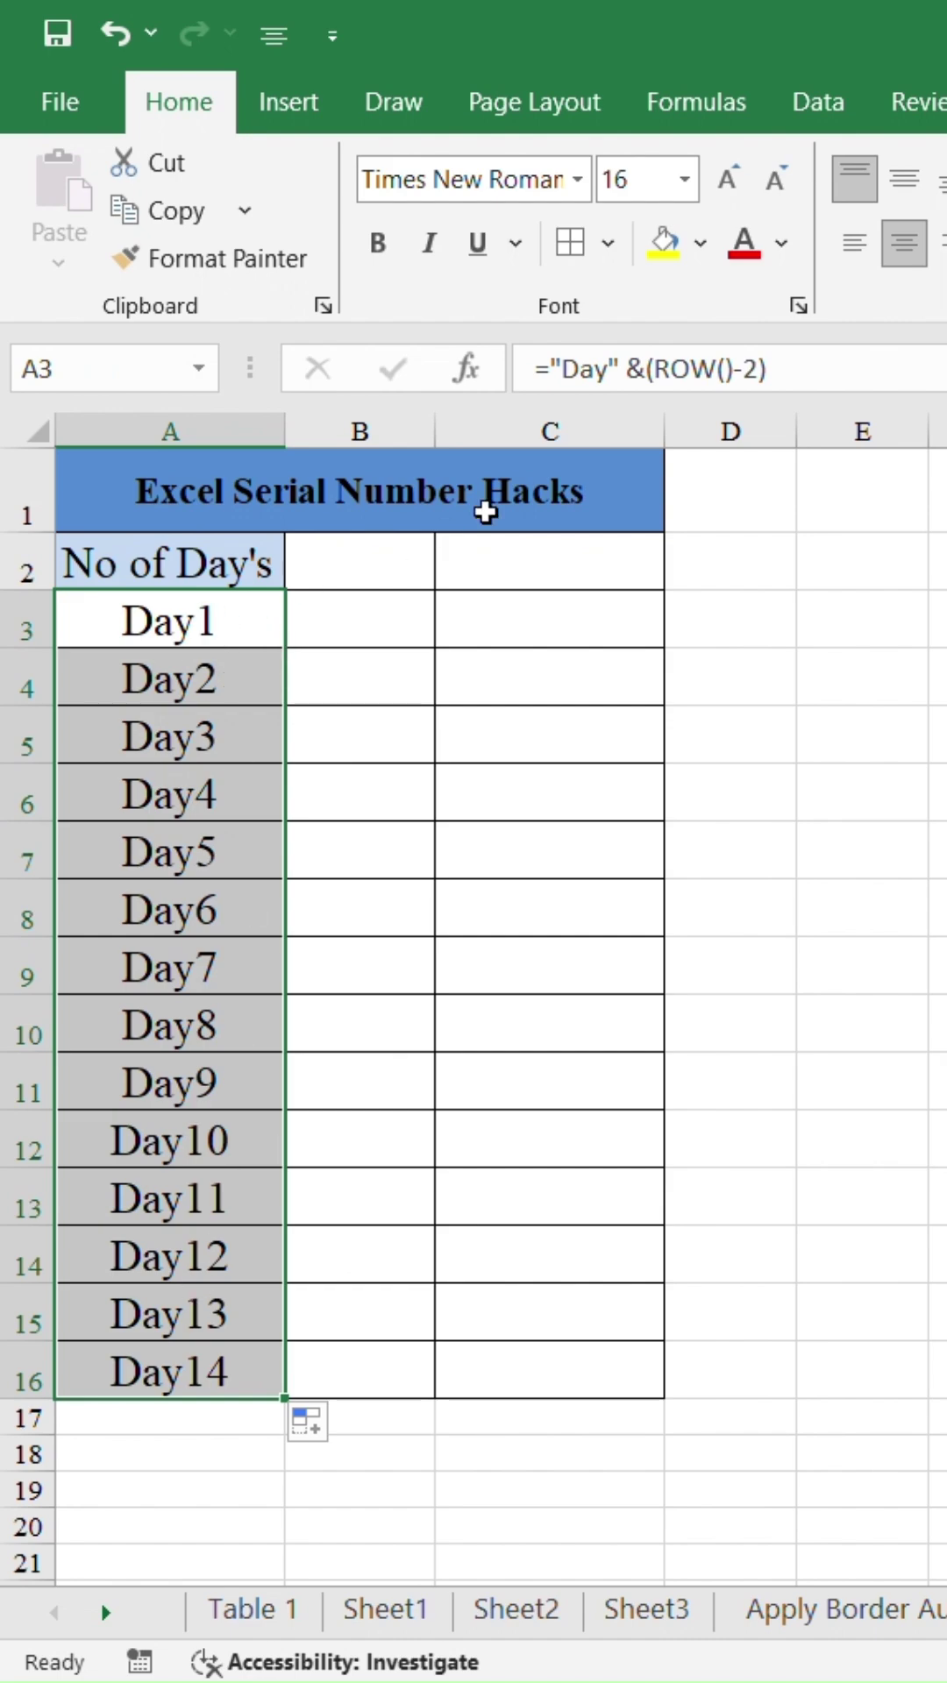
- Replace Day with week in A3's formula and fill it down to row 16
{"action": "left_click", "coordinate": [154, 620]}
{"action": "double_click", "coordinate": [580, 370]}
{"action": "key", "text": "BackSpace"}
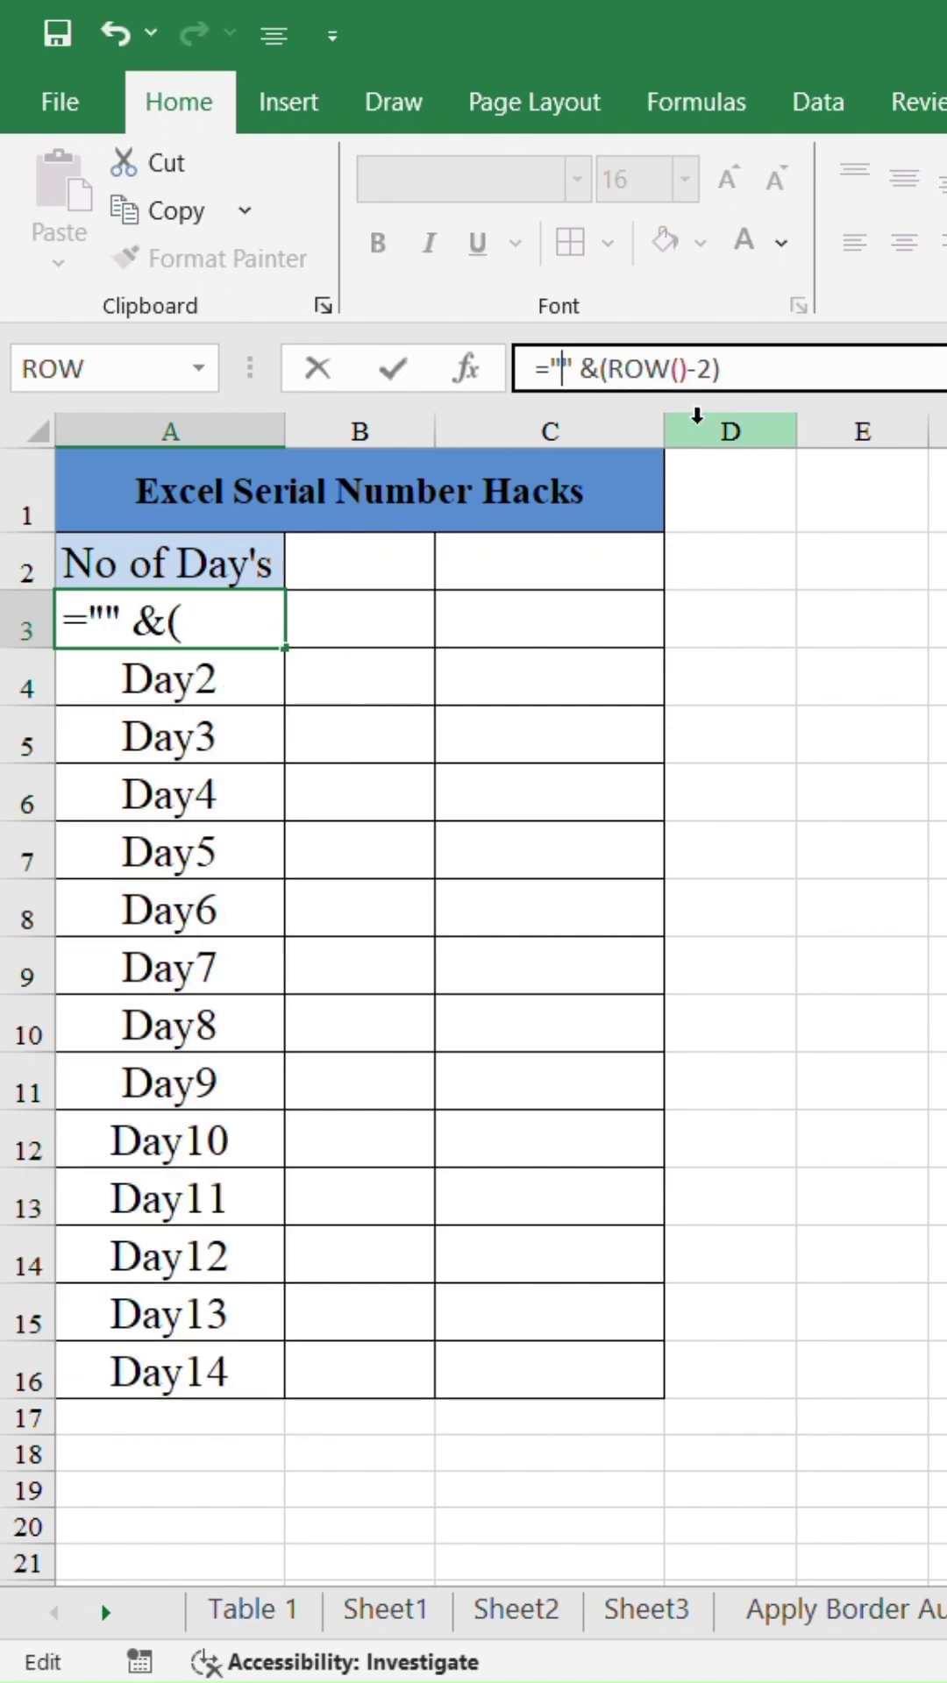
{"action": "type", "text": "week"}
{"action": "key", "text": "Return"}
{"action": "key", "text": "Up"}
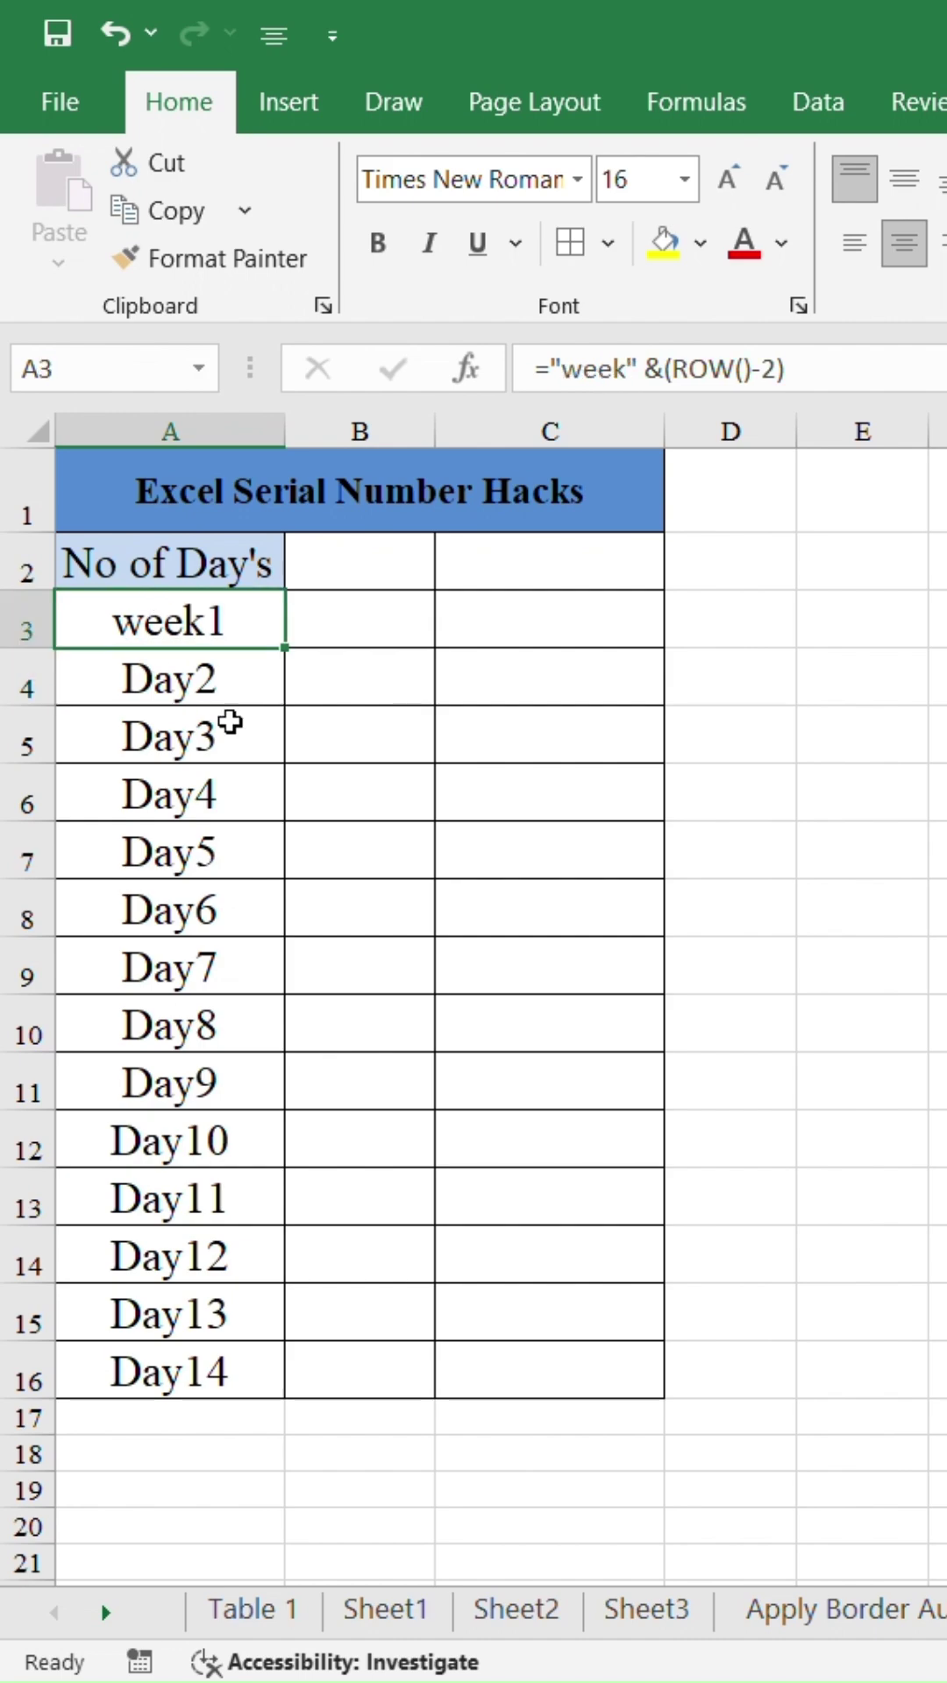
{"action": "left_click_drag", "start_coordinate": [281, 642], "coordinate": [302, 1368]}
- Correct the text to capitalised "Week " with a space and refill column A to row 16
{"action": "left_click", "coordinate": [605, 985]}
{"action": "left_click", "coordinate": [216, 613]}
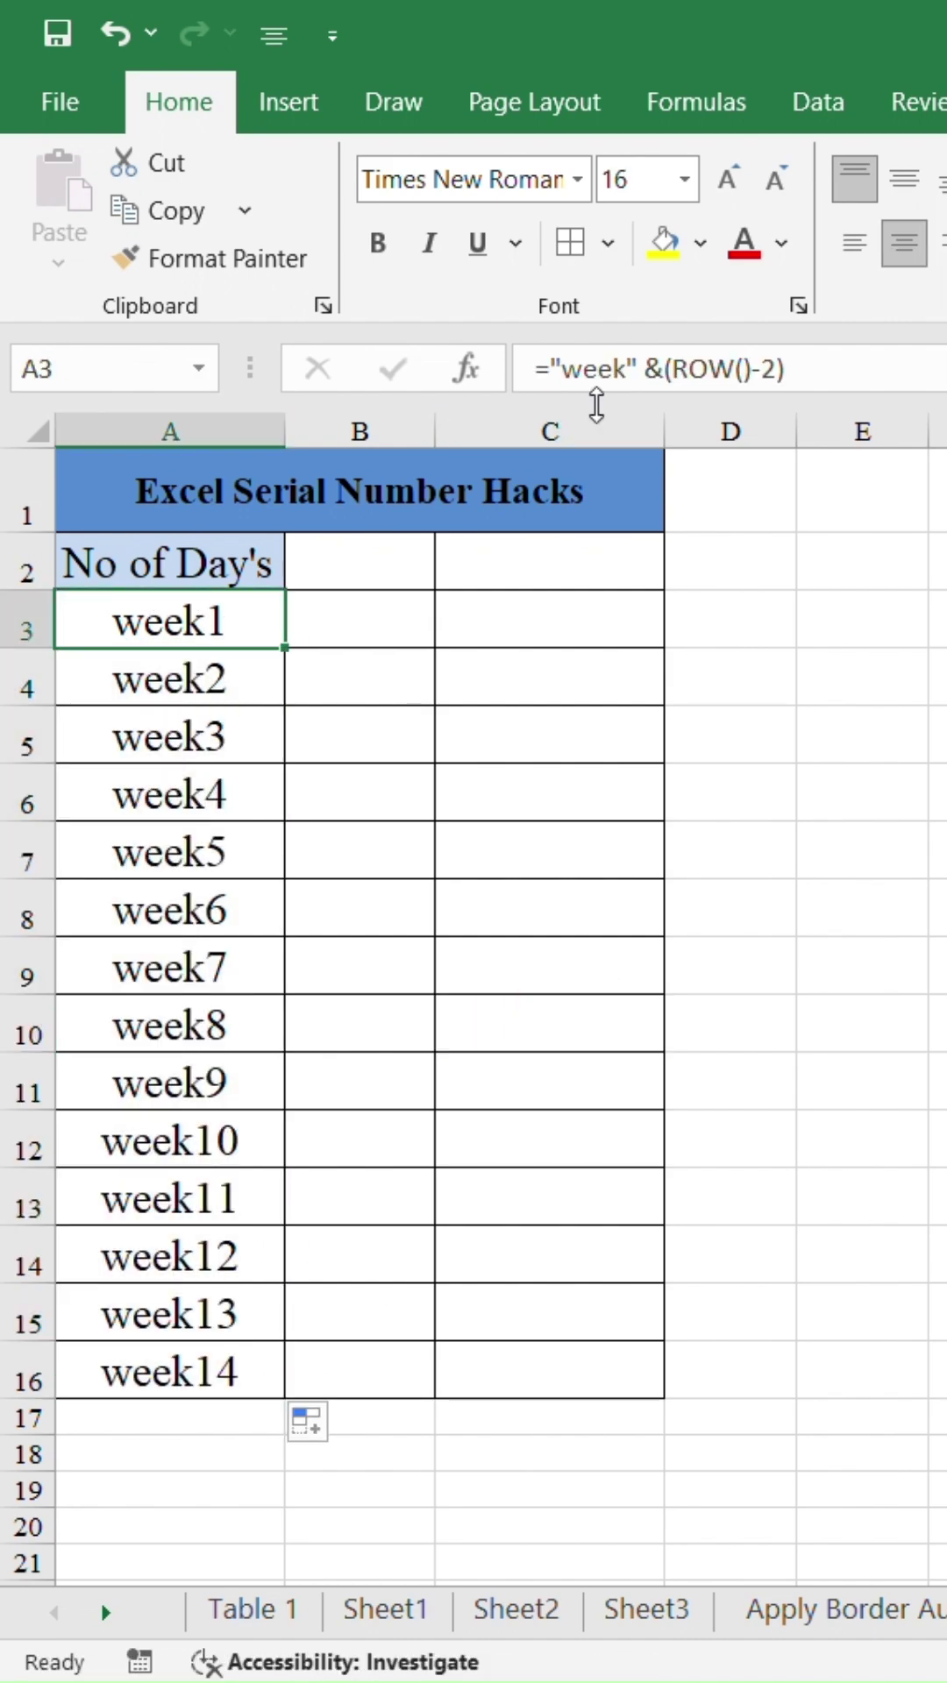
{"action": "left_click", "coordinate": [636, 389]}
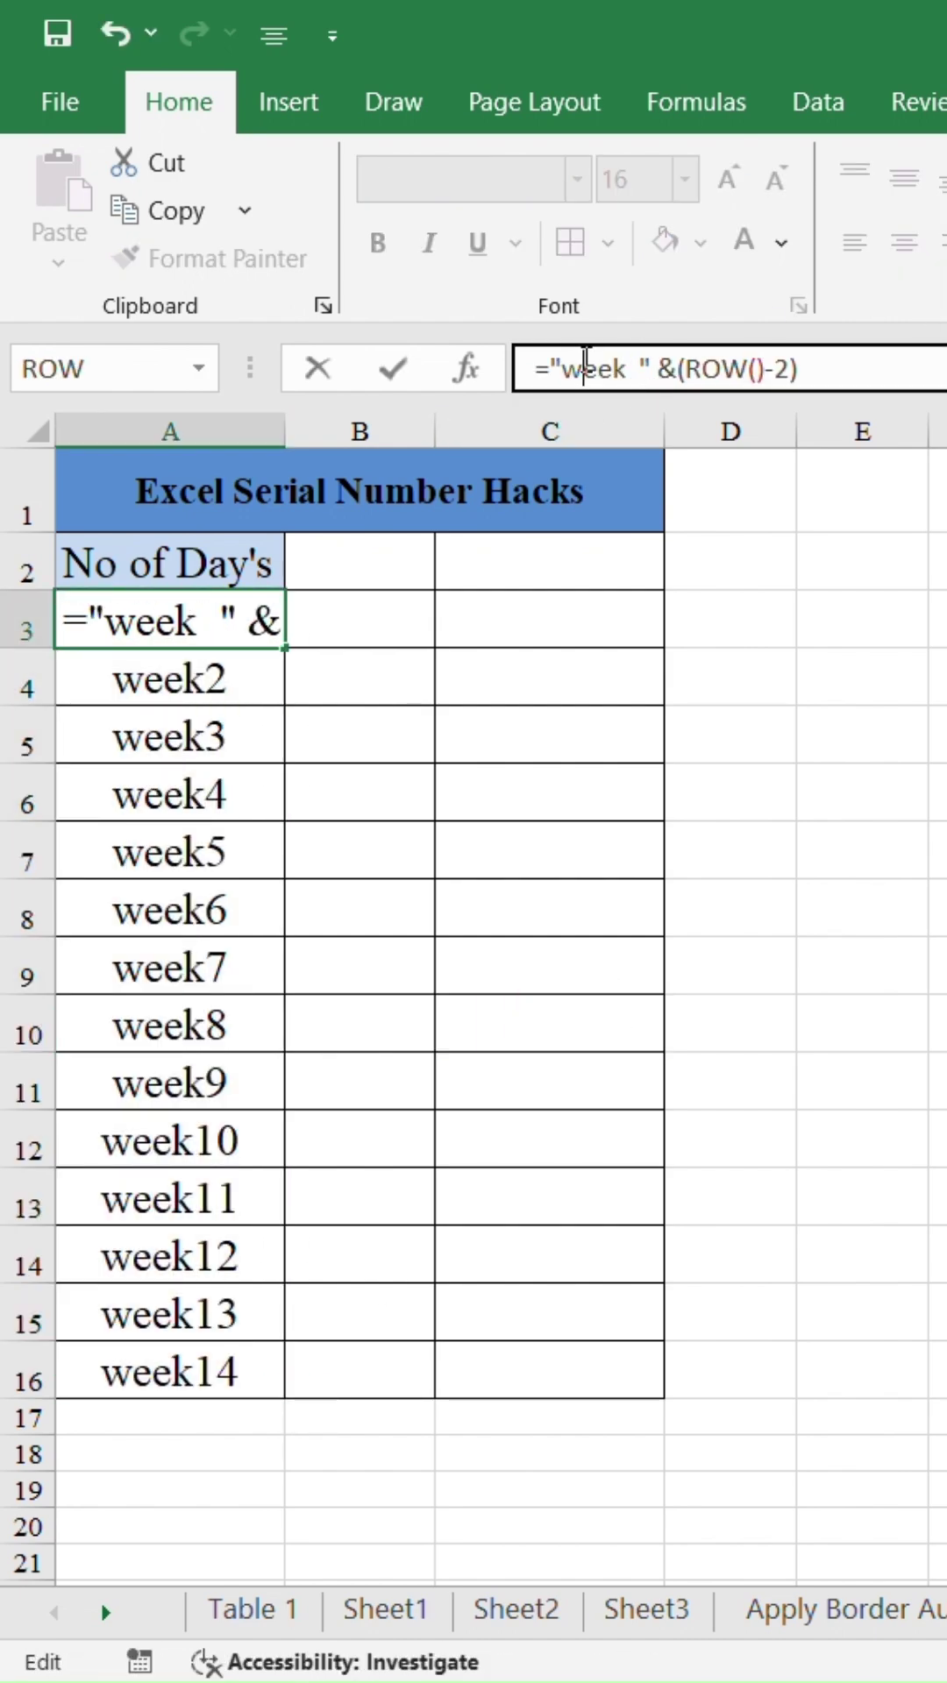
{"action": "key", "text": "BackSpace"}
{"action": "type", "text": "W"}
{"action": "key", "text": "Return"}
{"action": "key", "text": "Up"}
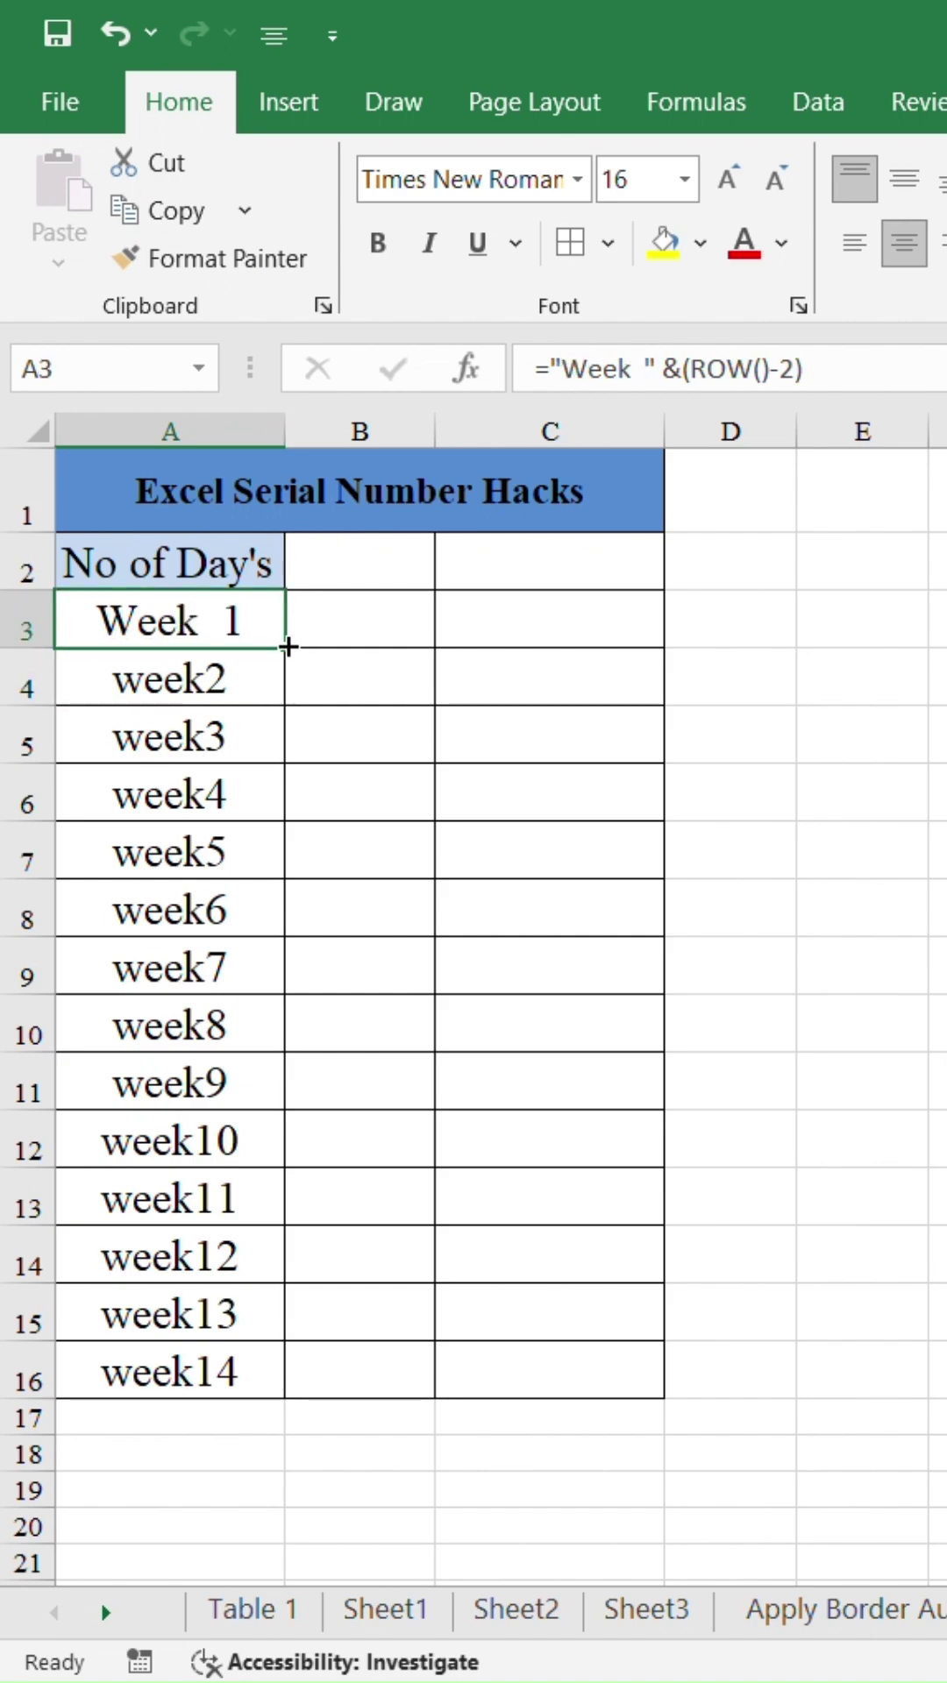
{"action": "left_click_drag", "start_coordinate": [288, 646], "coordinate": [162, 1377]}
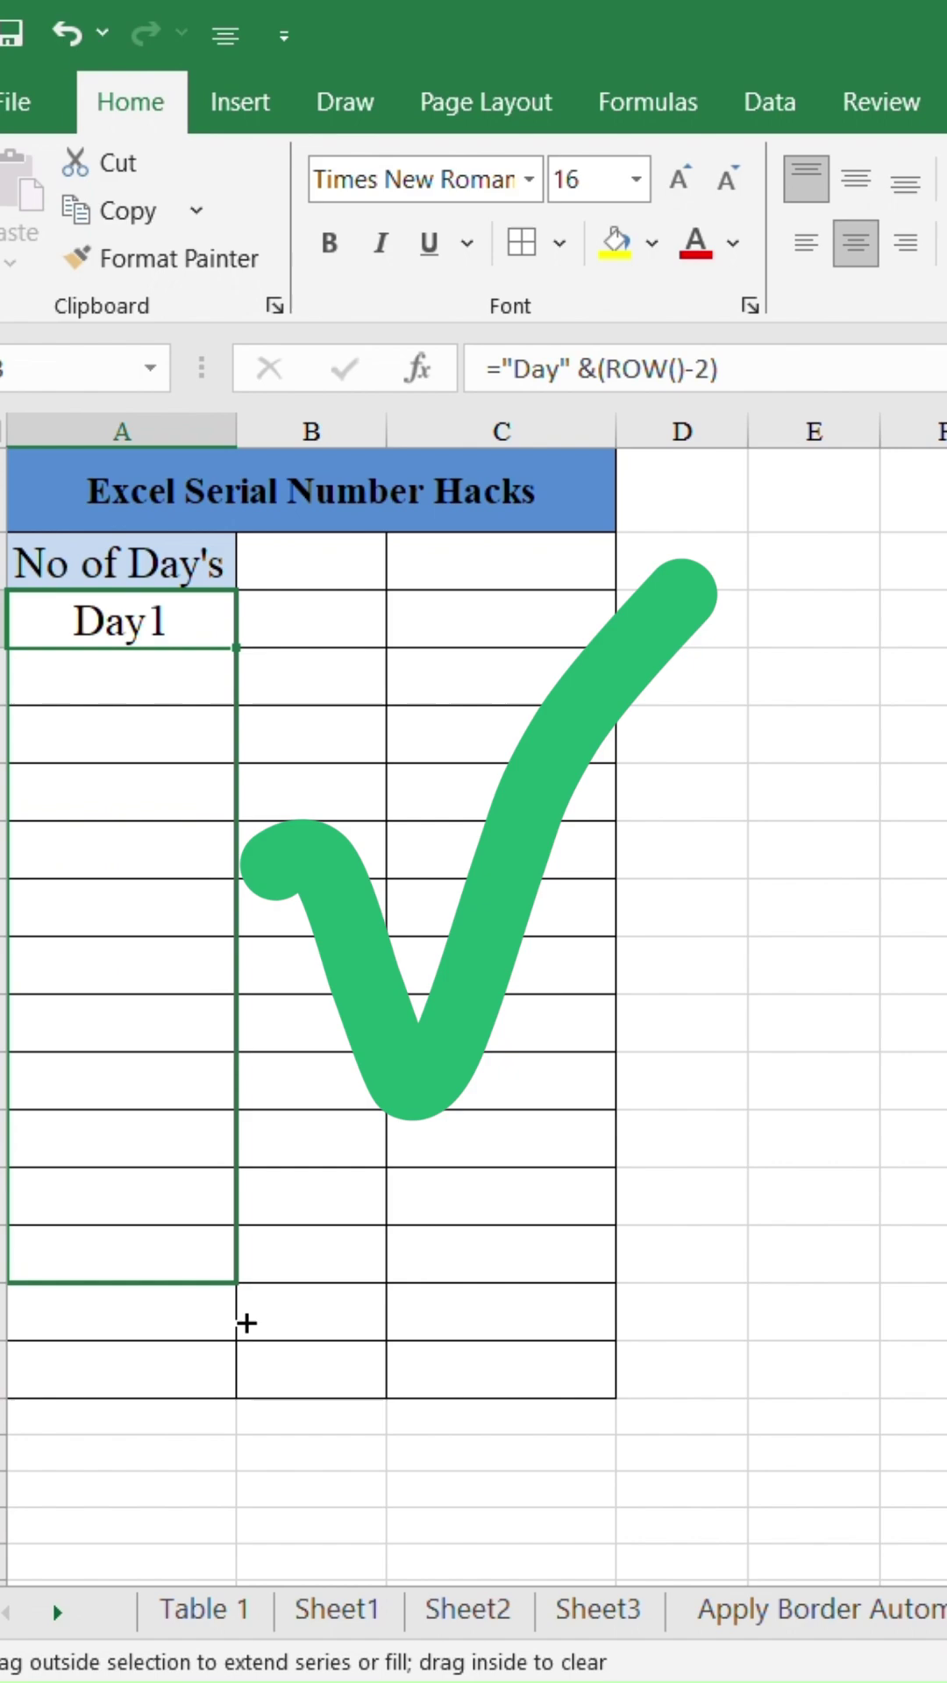
{"action": "left_click_drag", "start_coordinate": [239, 803], "coordinate": [237, 1401]}
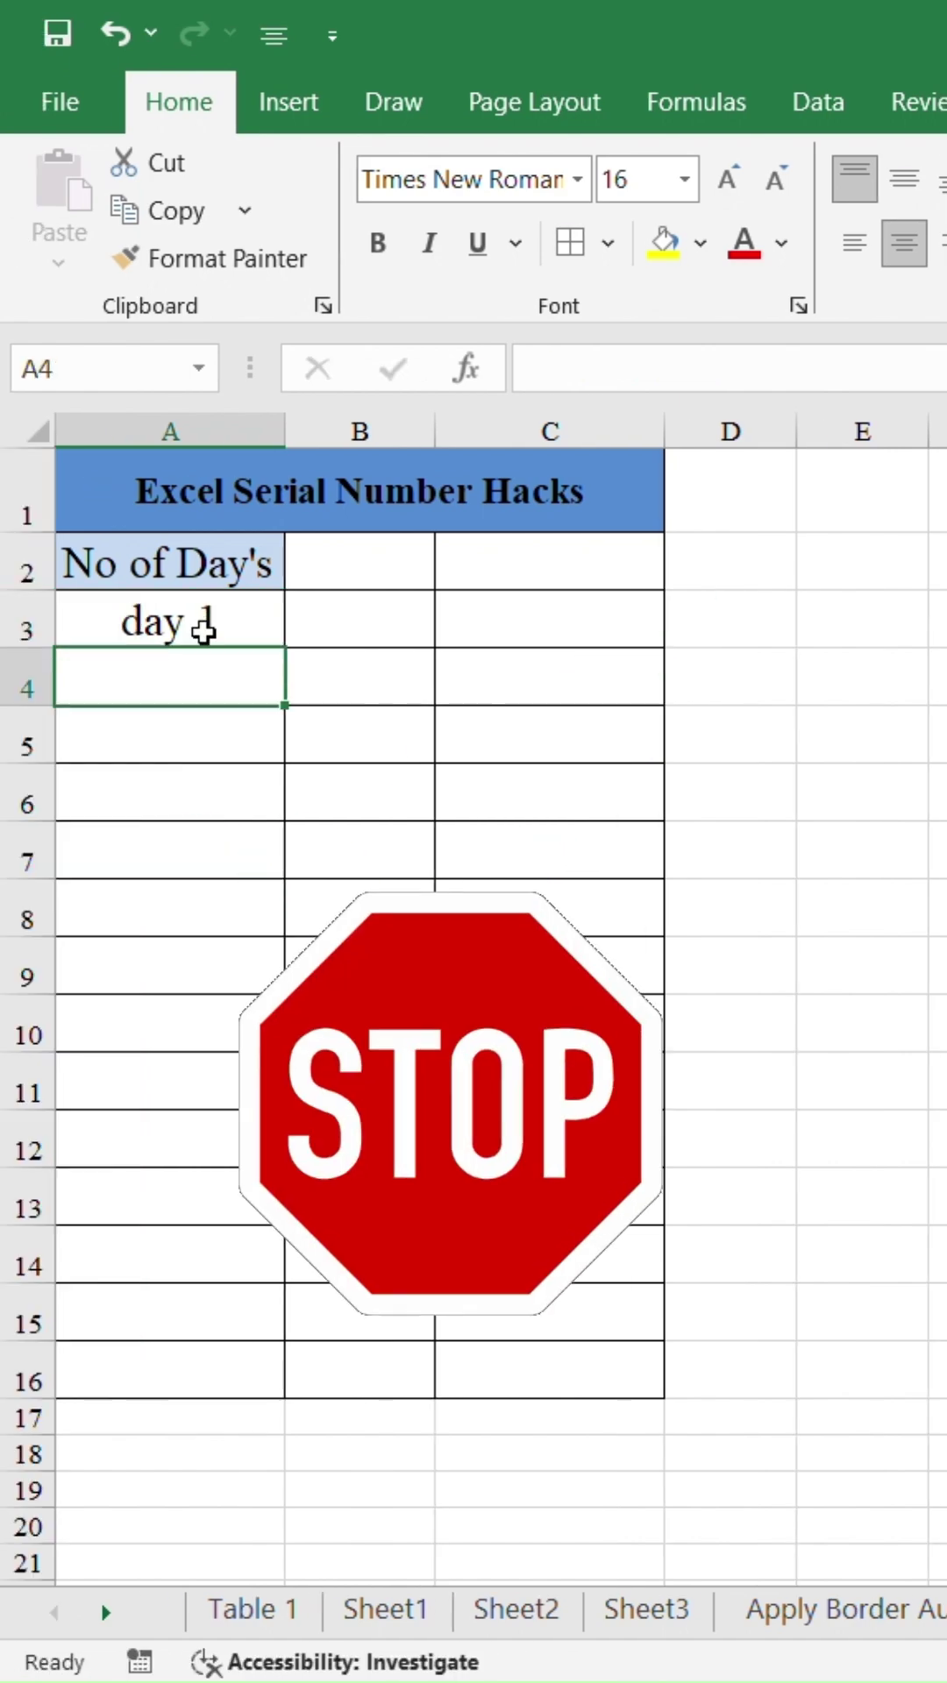
{"action": "type", "text": "Day 2"}
{"action": "key", "text": "Return"}
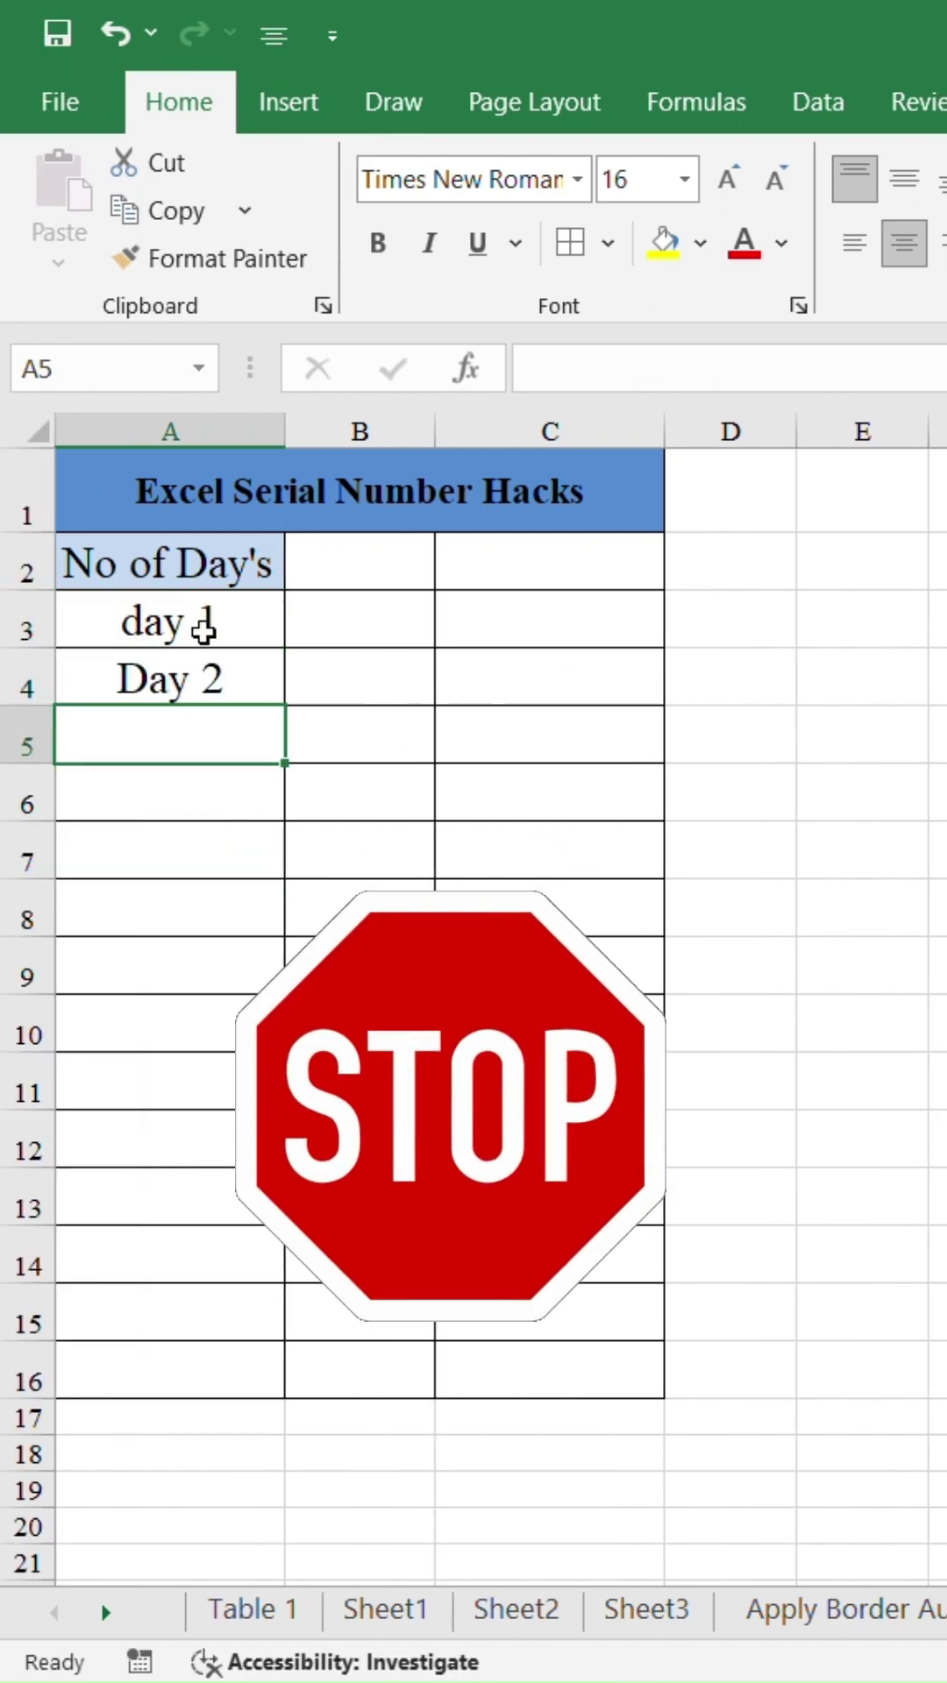